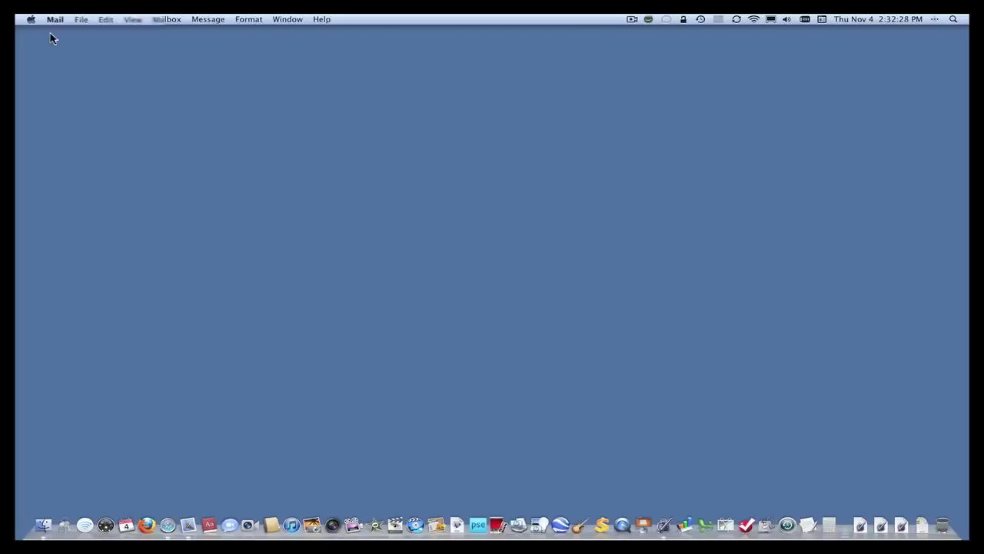
# Step: Open the Apple menu in the top-left corner of the menu bar
pyautogui.click(30, 19)
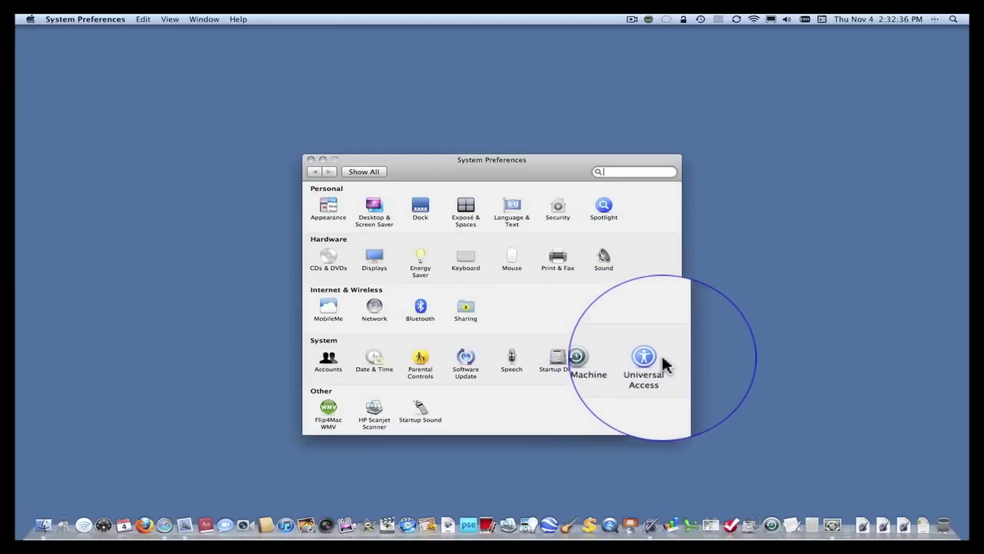
# Step: In Universal Access with Zoom on, test zoom in and out with Option-Command-= and Option-Command--
pyautogui.click(651, 357)
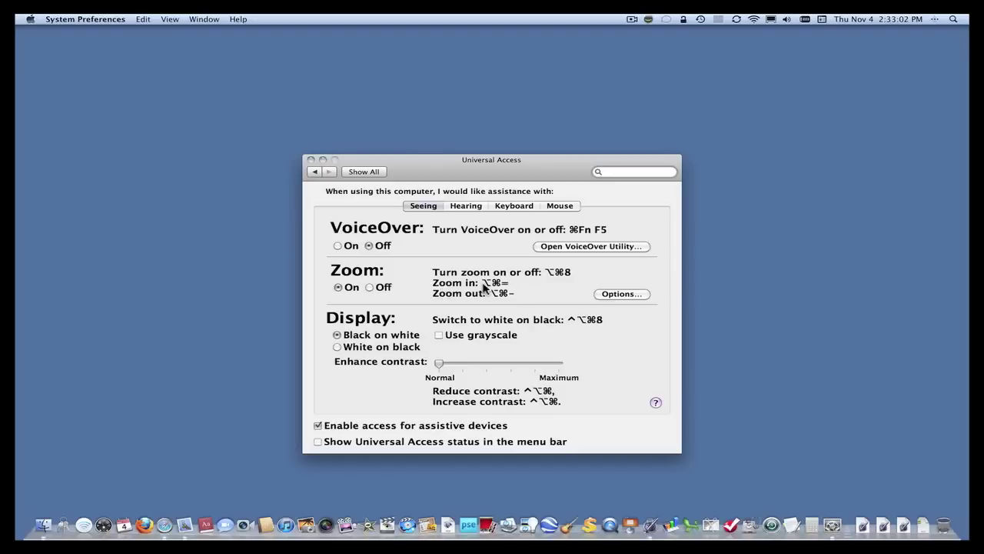
pyautogui.press('alt+super+equal')
pyautogui.press('alt+super+equal')
pyautogui.press('alt+super+equal')
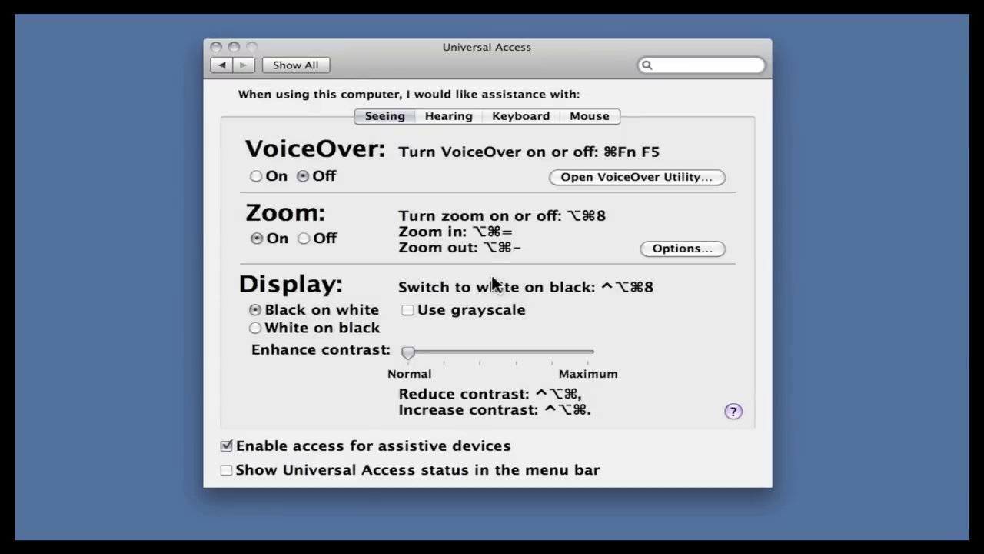
pyautogui.press('alt+super+minus')
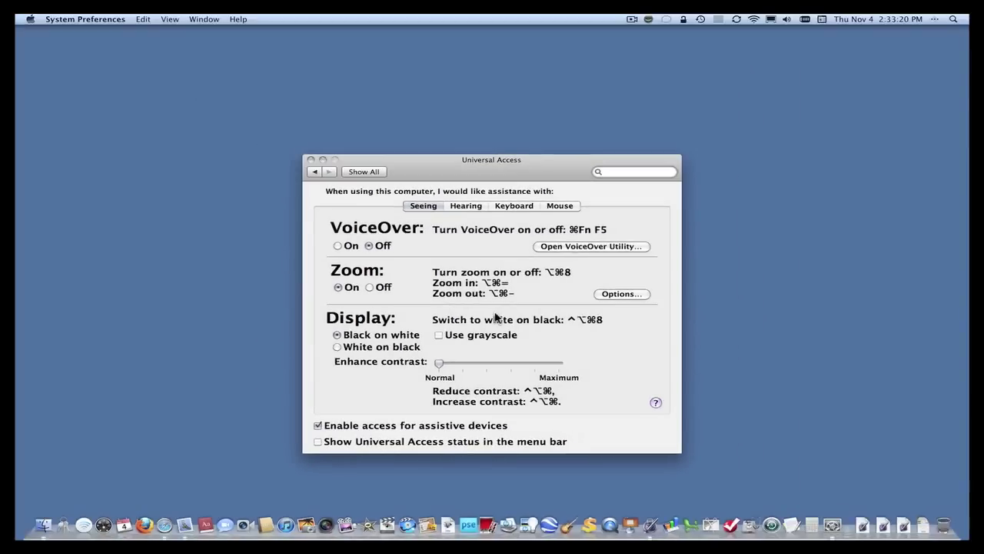
pyautogui.click(624, 297)
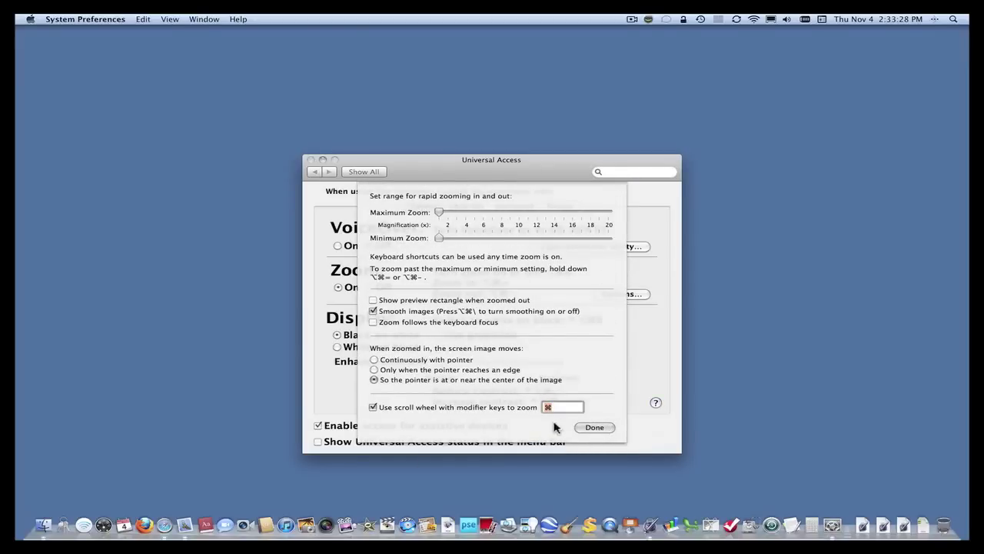
# Step: Close the Zoom options sheet and go back to the full grid of preference panes
pyautogui.click(595, 427)
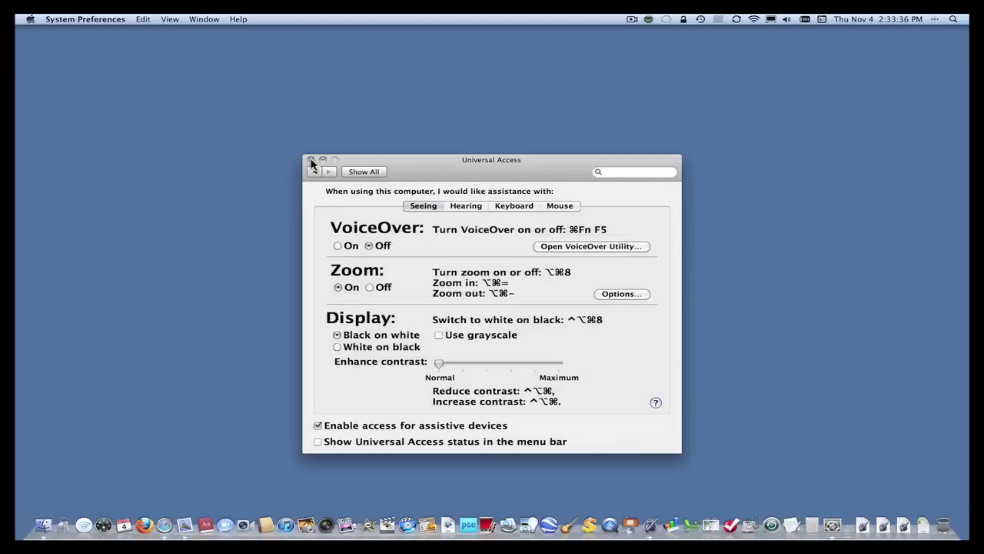
pyautogui.click(375, 172)
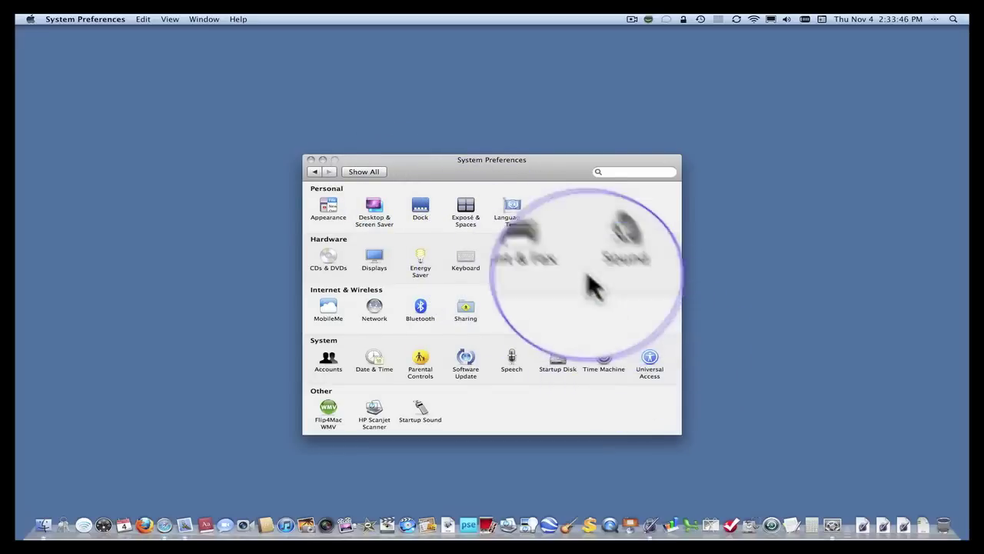
# Step: Review the Mouse pane's Screen Zoom options, then close System Preferences
pyautogui.click(512, 261)
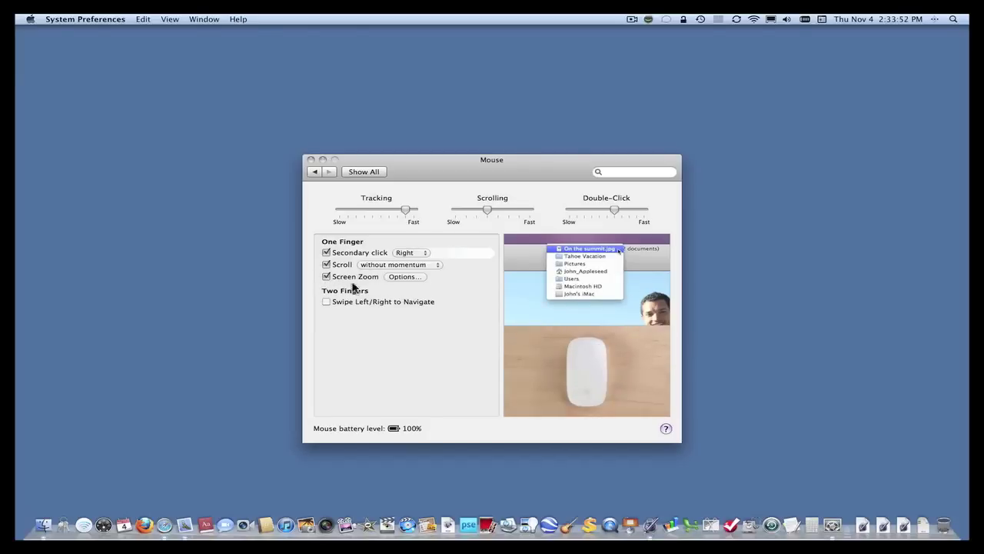
pyautogui.moveTo(406, 280)
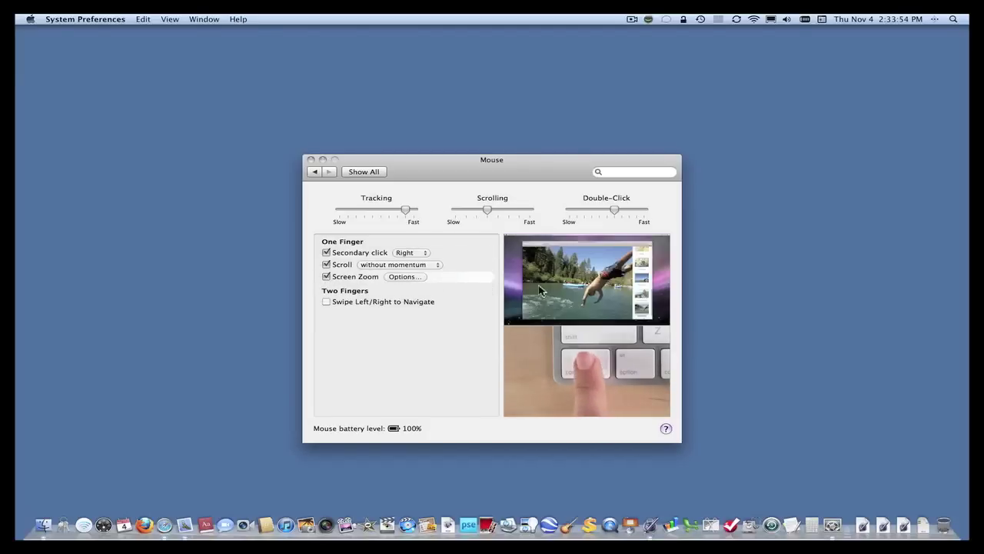
pyautogui.click(412, 277)
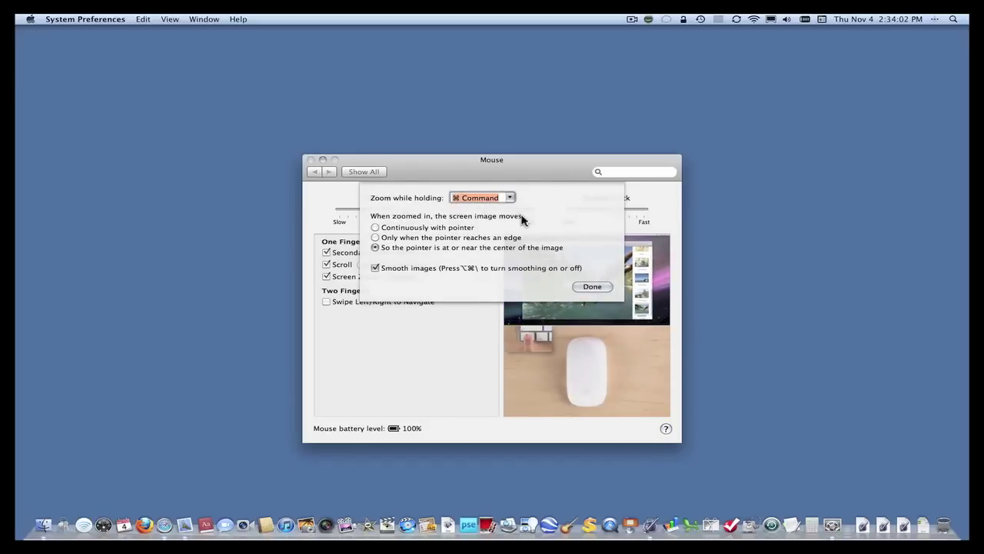
pyautogui.click(592, 286)
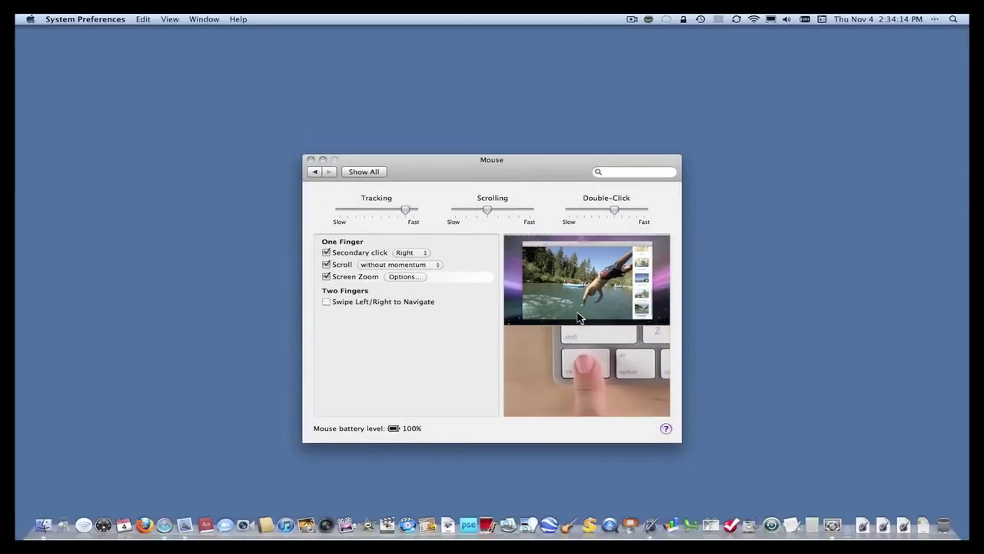
pyautogui.click(312, 161)
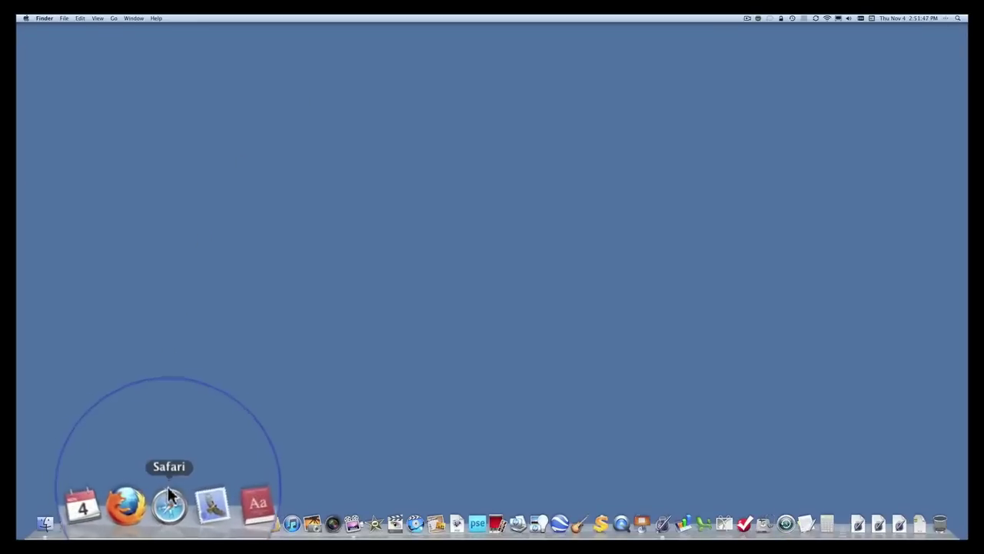
# Step: Launch Safari and open its Preferences on the Appearance pane showing Times 16 and Courier 13
pyautogui.click(170, 504)
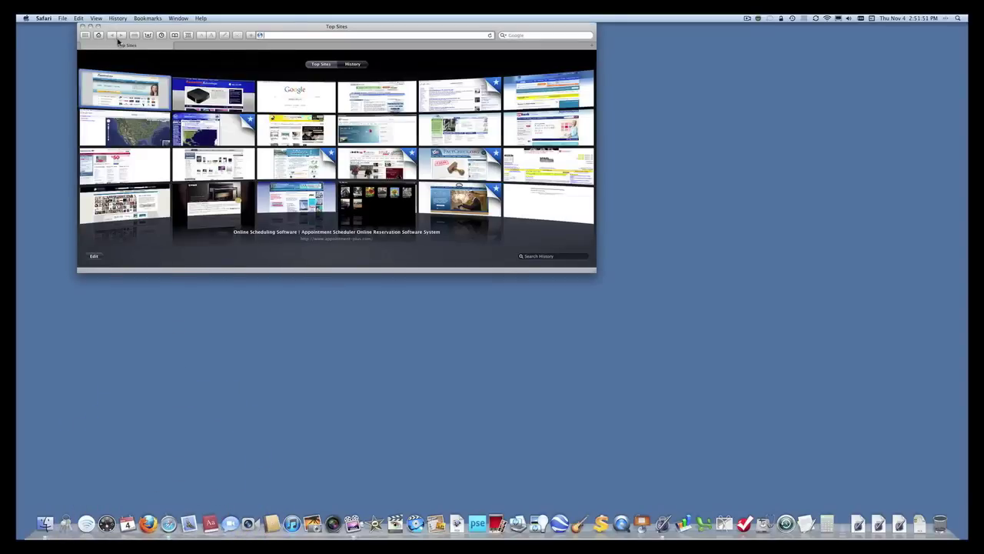
pyautogui.click(44, 18)
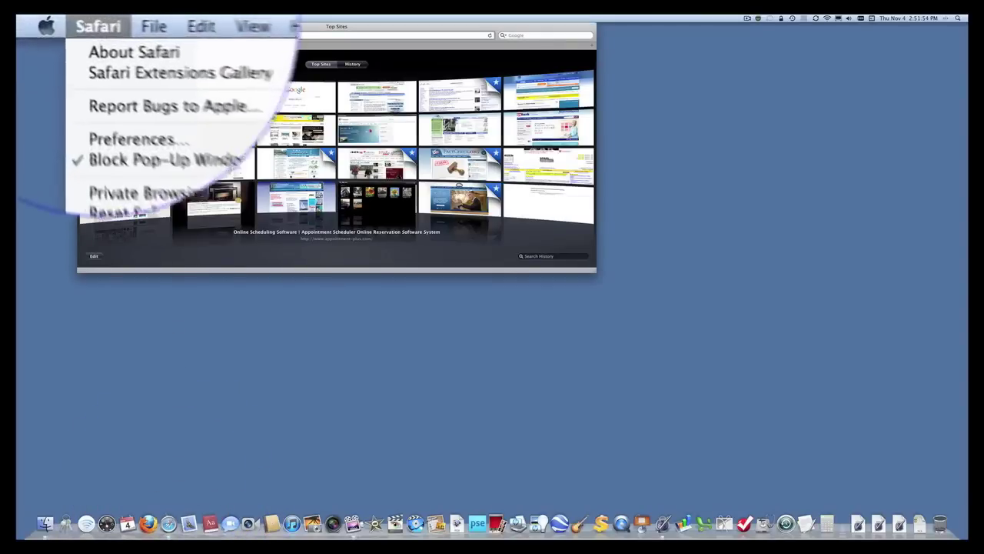
pyautogui.click(117, 145)
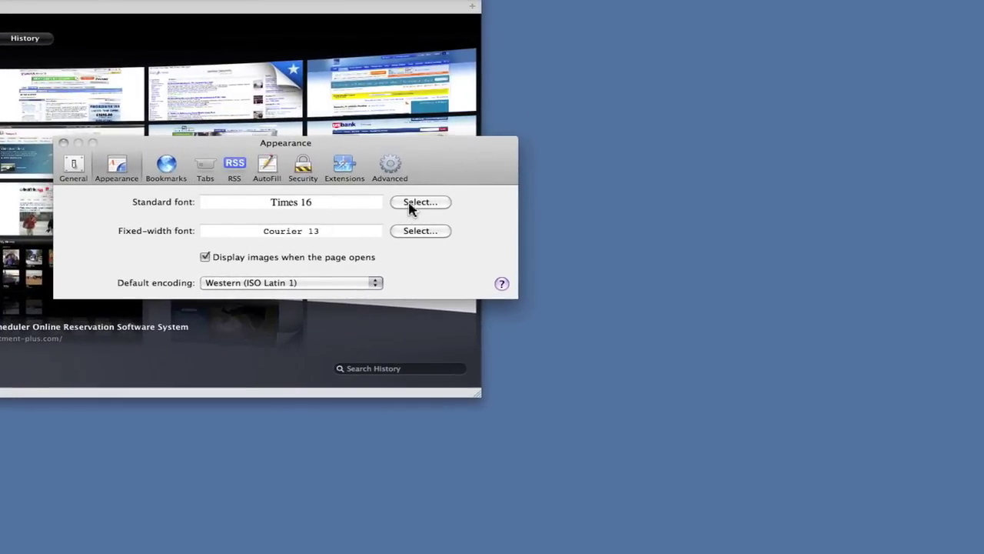
# Step: Look at the standard font in the Fonts panel, close Safari's preferences, and hide Safari
pyautogui.click(409, 204)
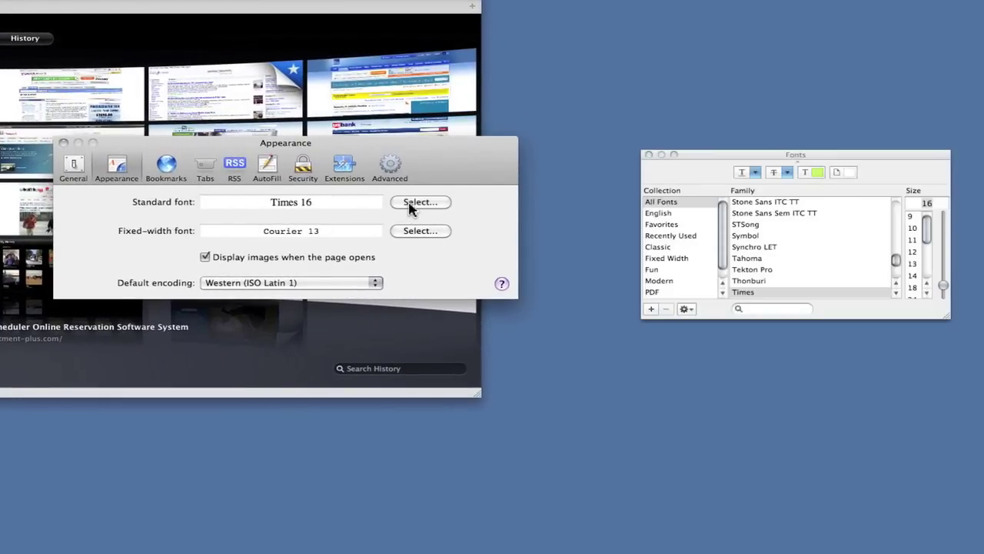
pyautogui.click(409, 204)
pyautogui.click(63, 143)
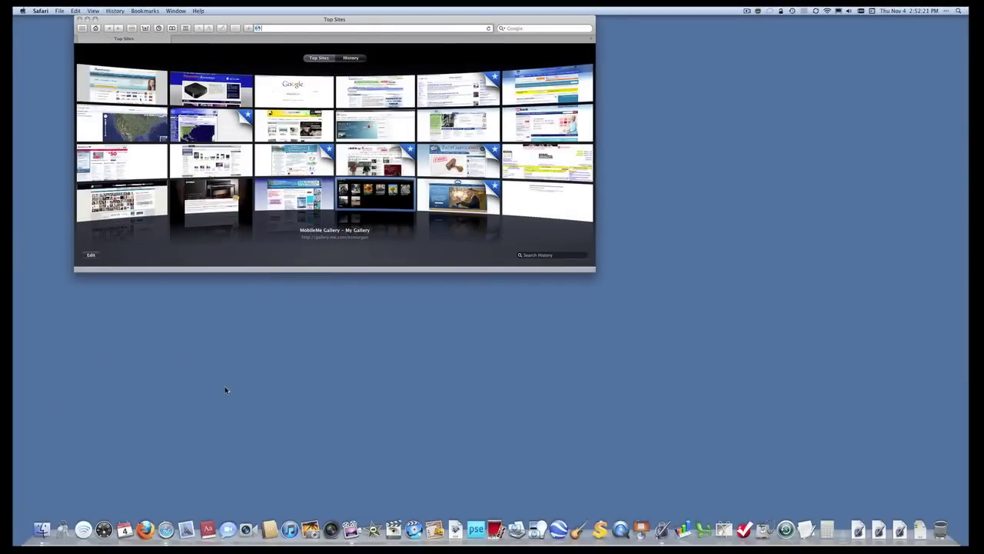
pyautogui.click(41, 11)
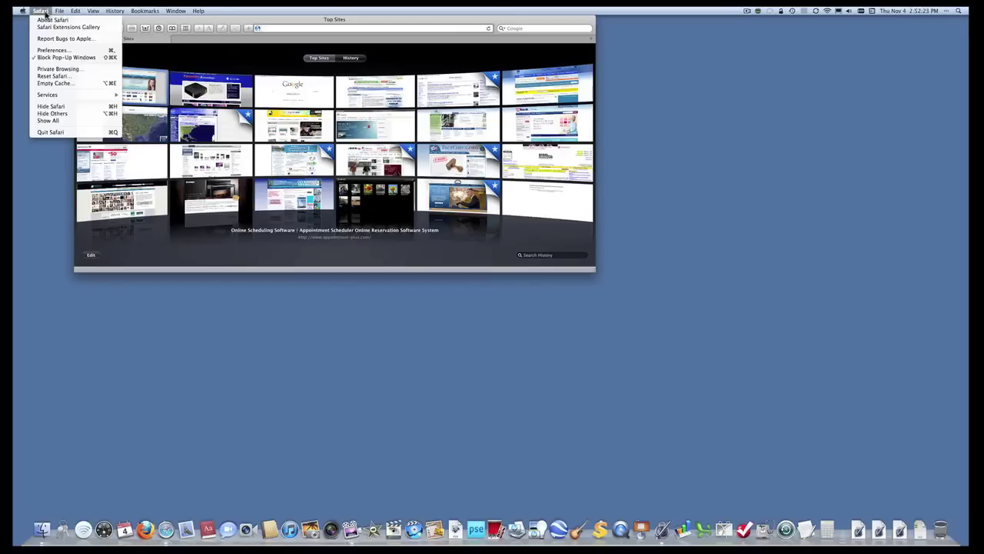
pyautogui.click(49, 106)
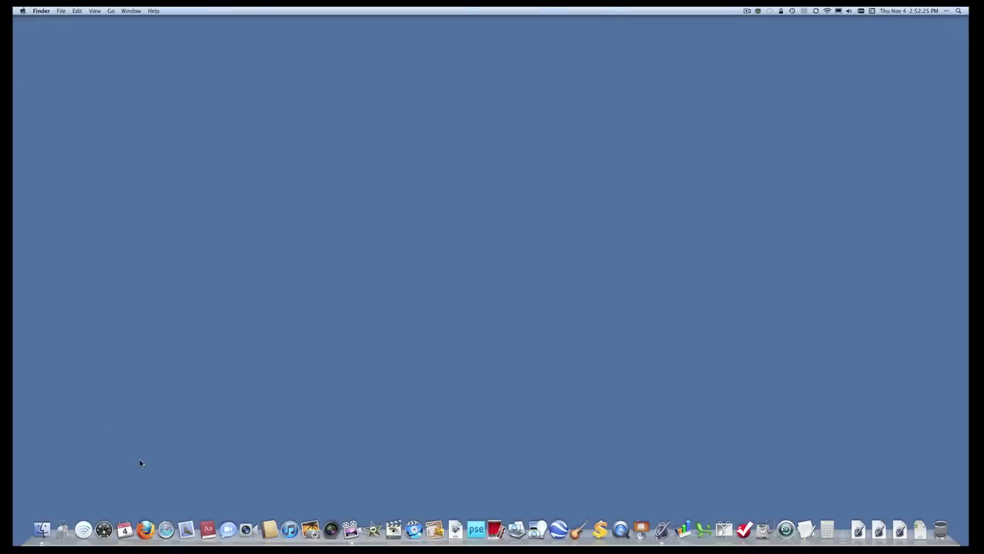
# Step: Launch Mail and open Fonts & Colors preferences with the mailbox font picker on Lucida Grande 12
pyautogui.click(186, 500)
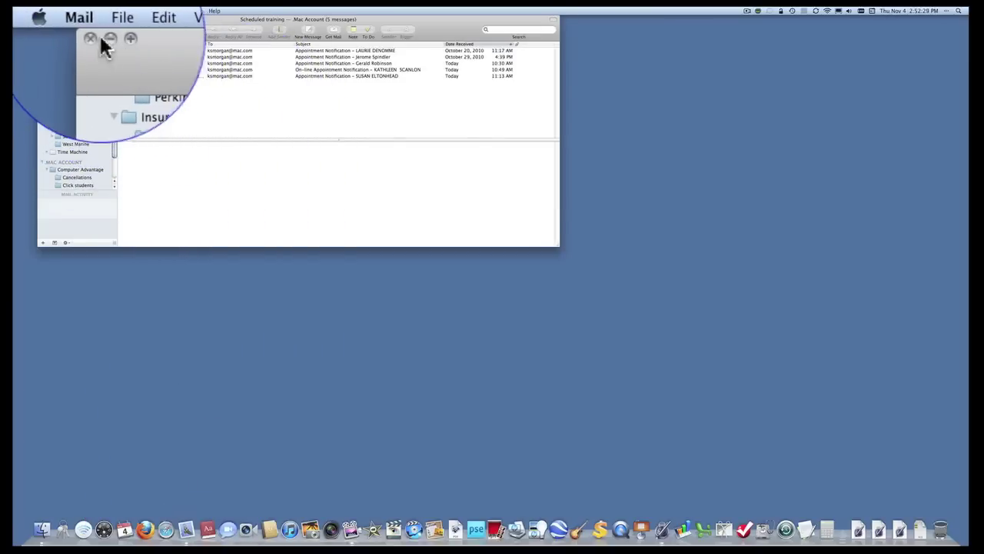
pyautogui.click(86, 25)
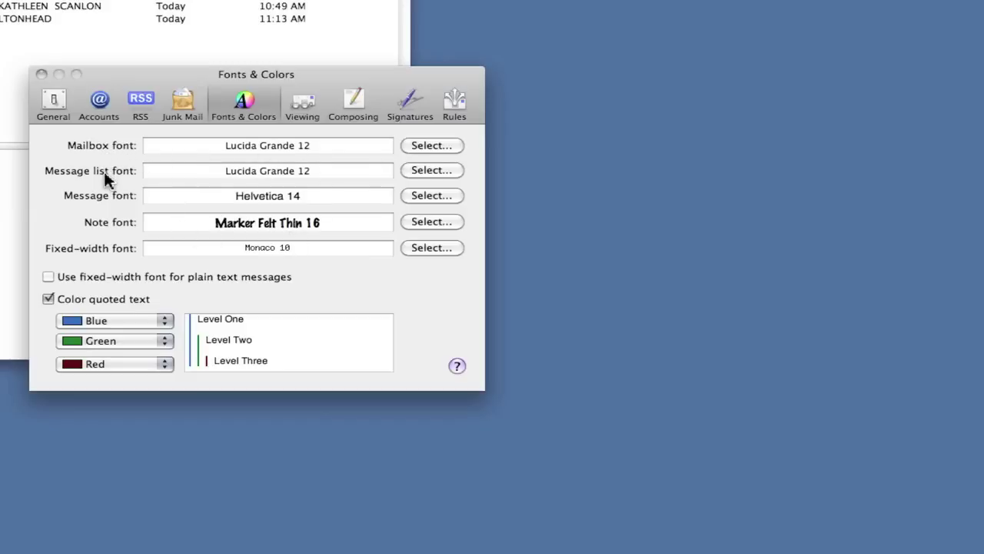
pyautogui.click(420, 149)
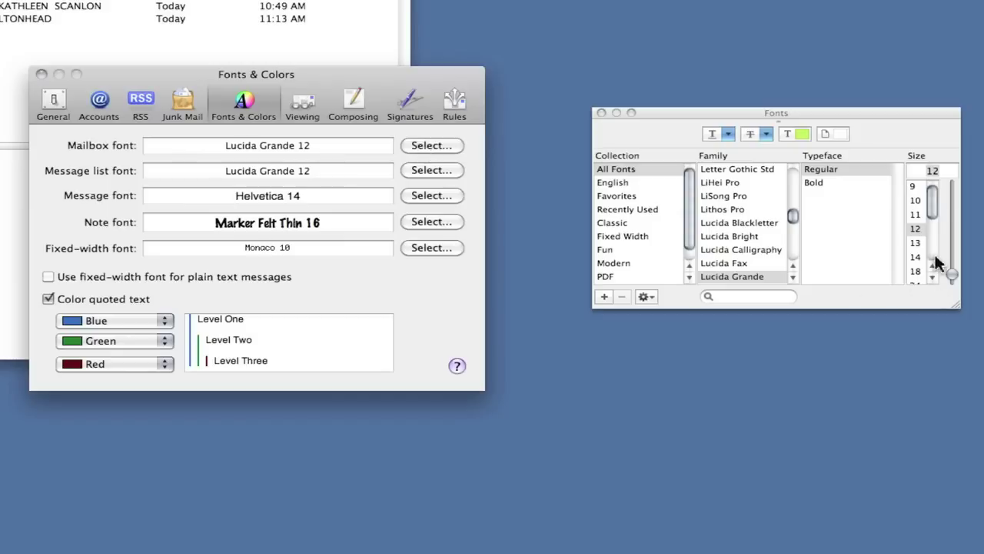
# Step: Close the Fonts panel and Mail's preferences unchanged, then quit Mail
pyautogui.click(601, 112)
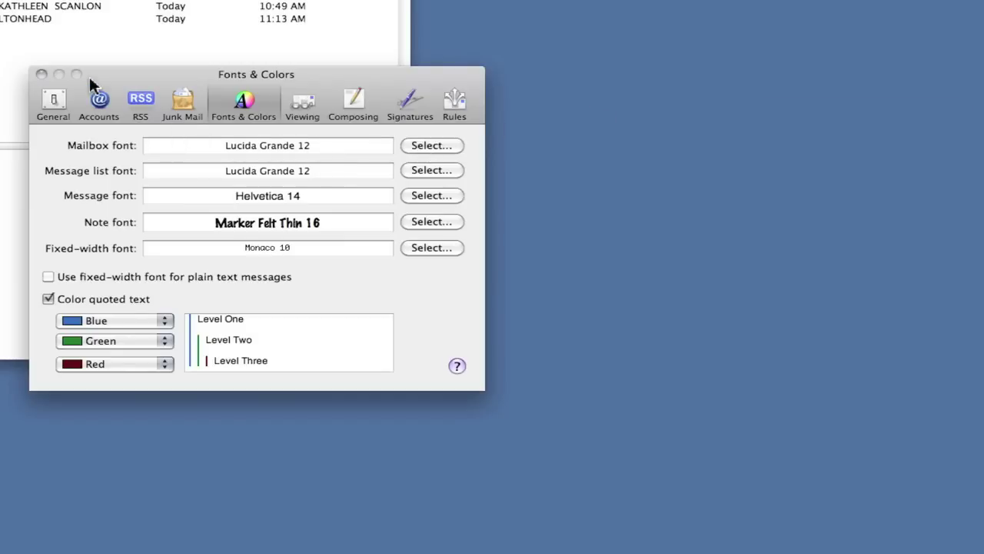
pyautogui.click(41, 76)
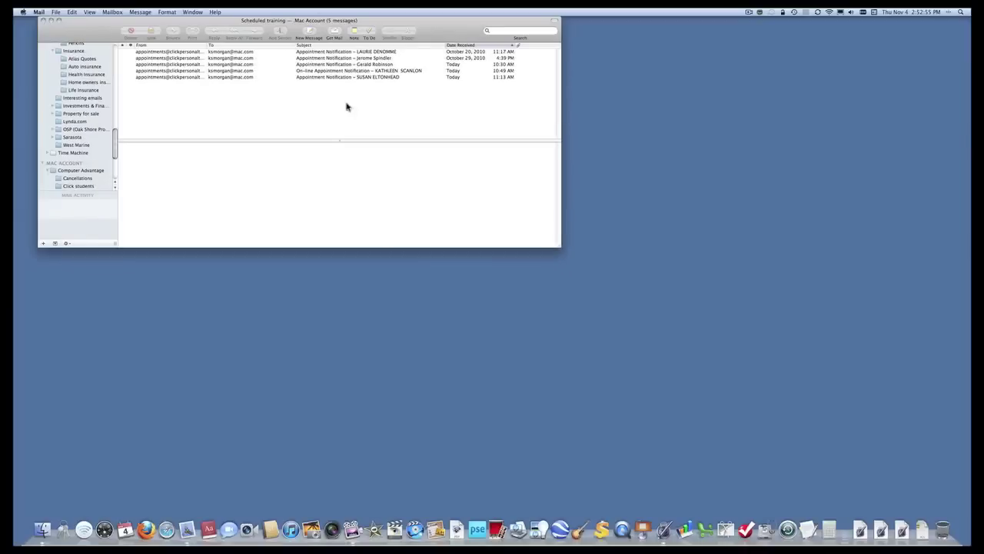
pyautogui.click(39, 12)
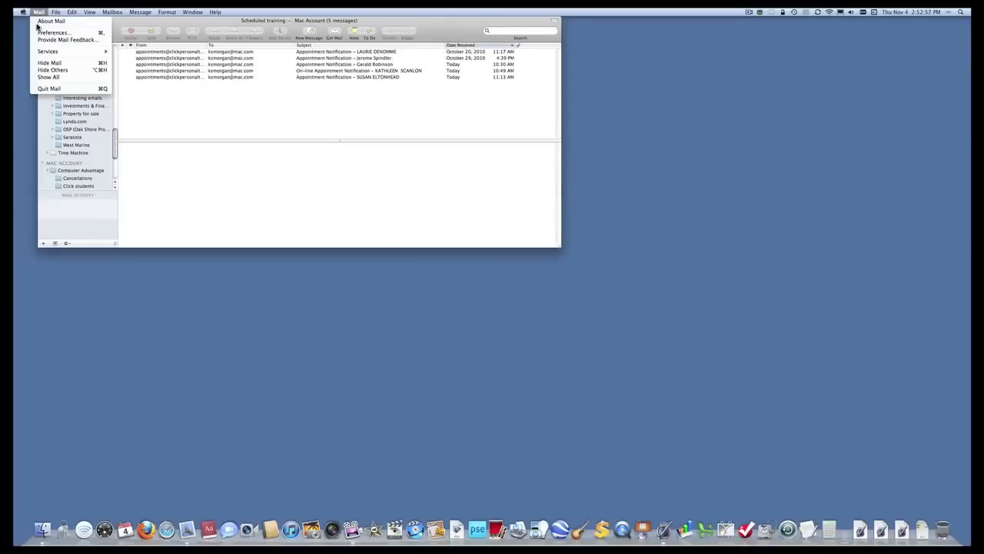
pyautogui.click(46, 89)
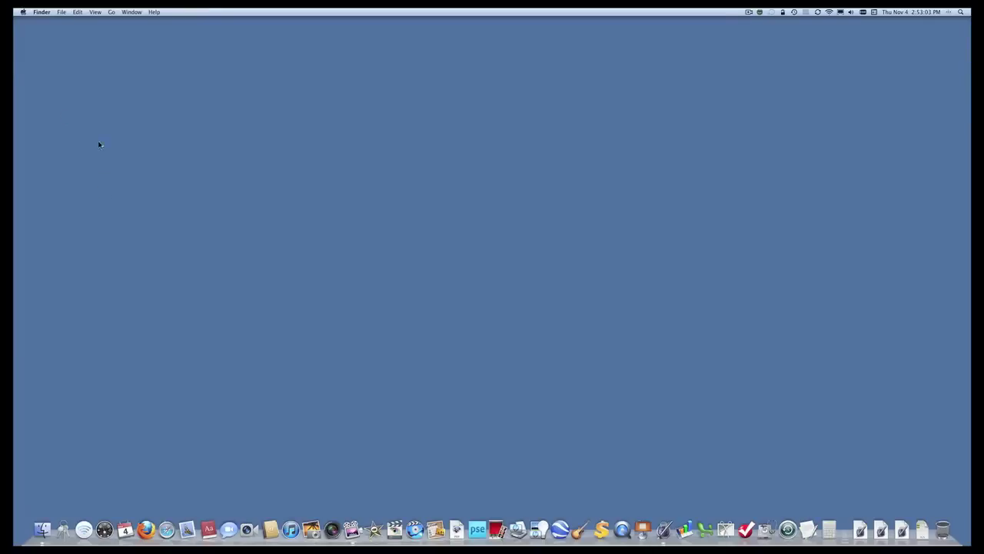
# Step: Show displays in the menu bar from the Displays pane at 2560 × 1440, then close it
pyautogui.click(23, 12)
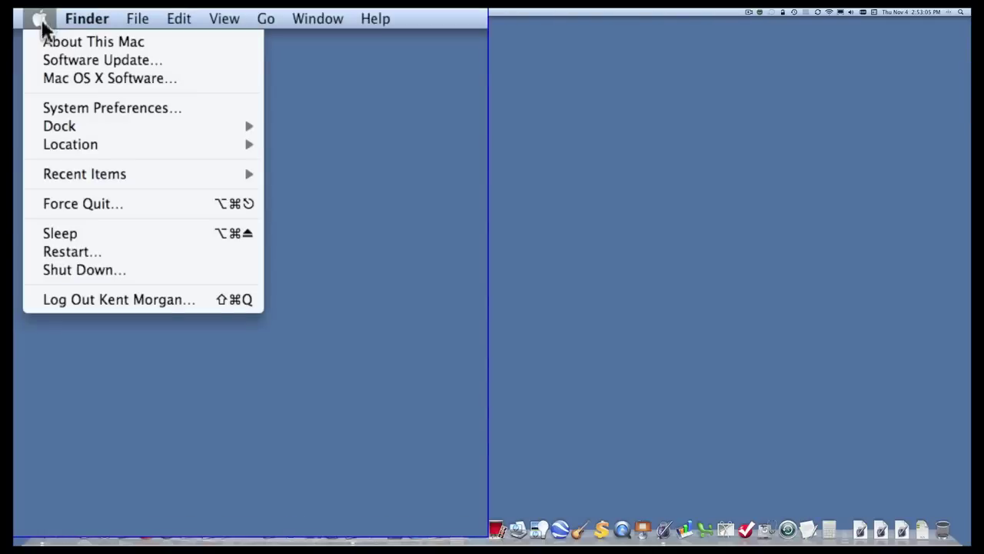
pyautogui.click(72, 105)
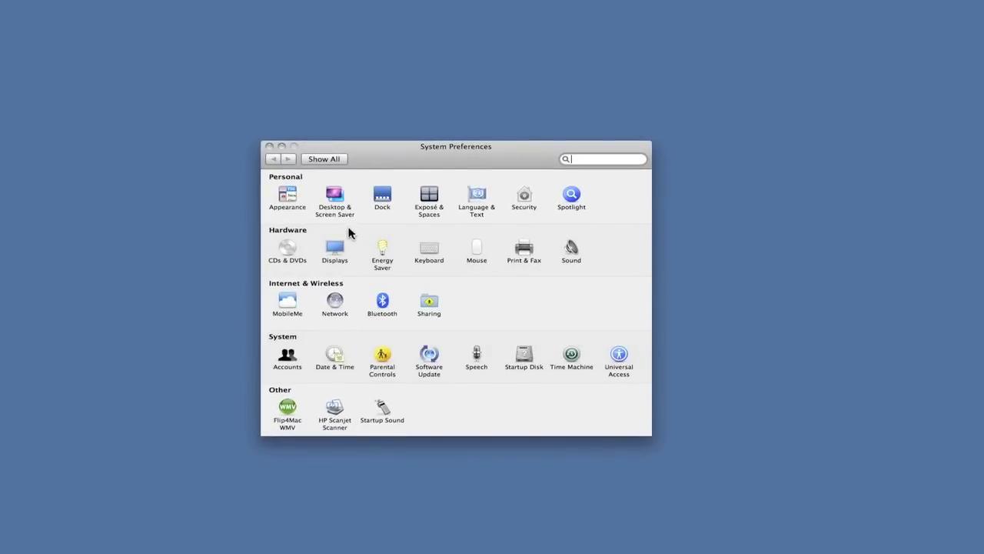
pyautogui.click(332, 252)
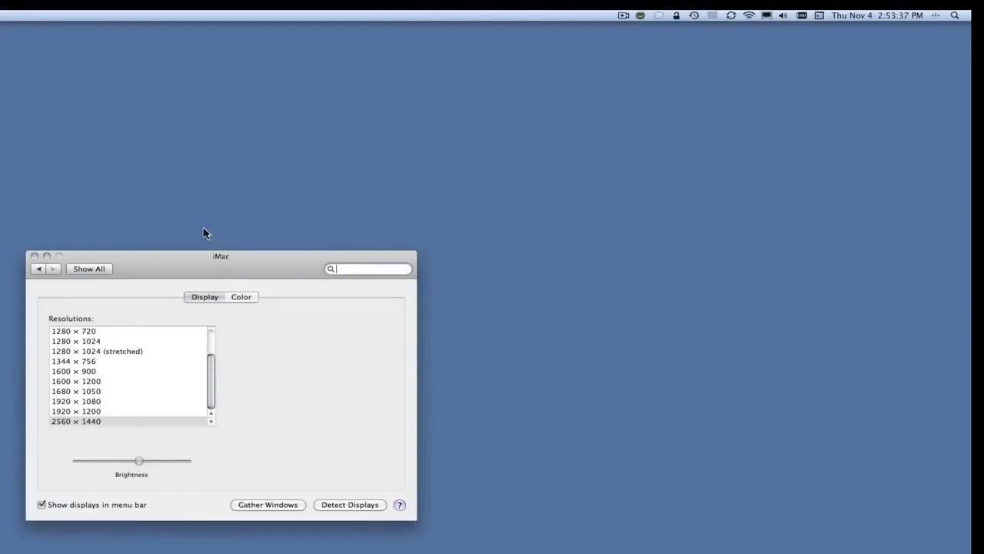
pyautogui.click(34, 257)
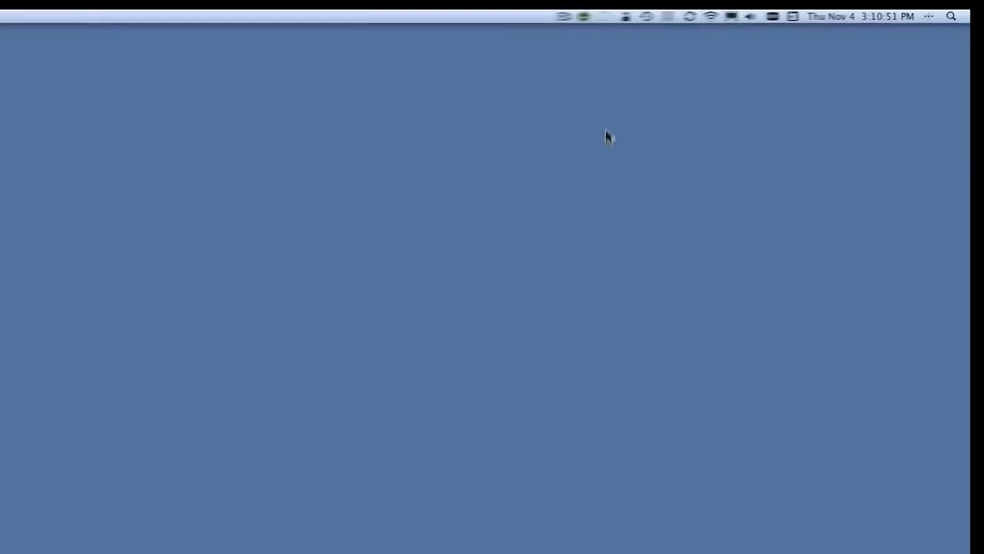
# Step: View the resolution list from the menu bar and dismiss it, keeping 2560 × 1440
pyautogui.click(731, 16)
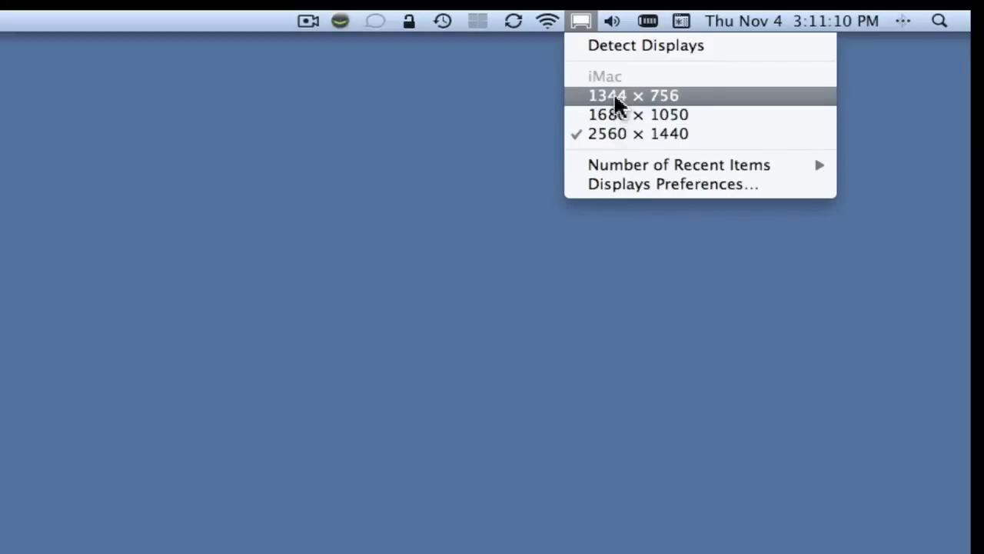
pyautogui.click(352, 202)
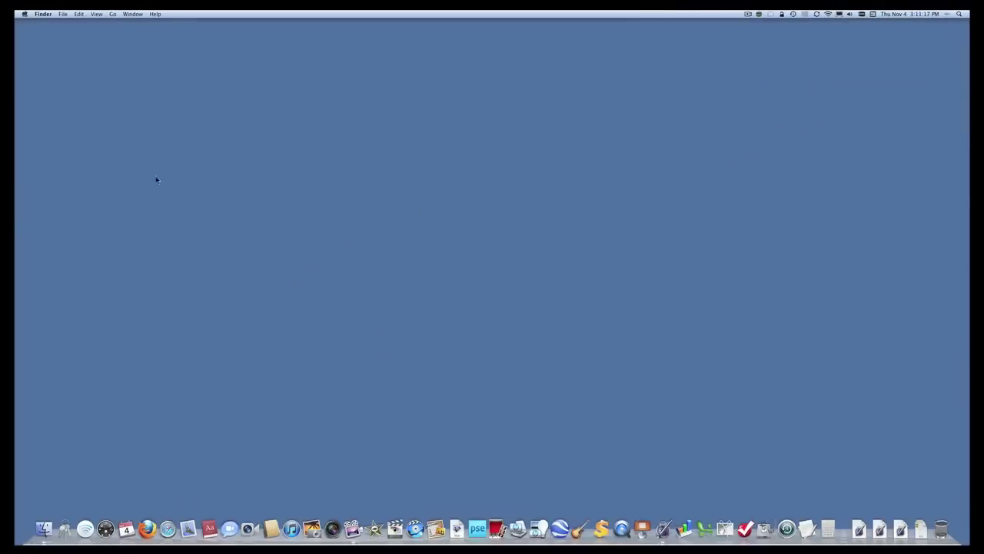
# Step: Open Finder Preferences from the Finder menu to reach the Advanced pane
pyautogui.click(43, 14)
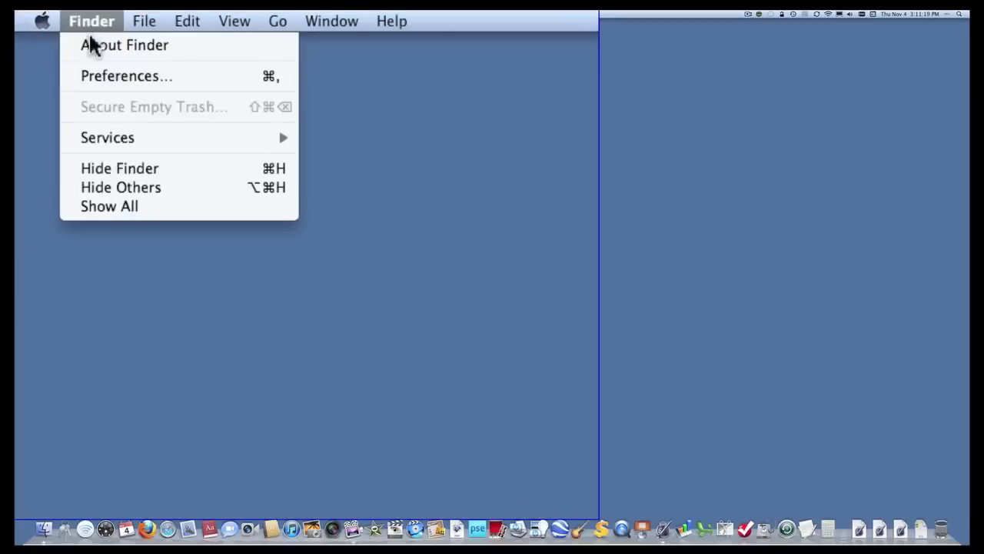
pyautogui.click(126, 77)
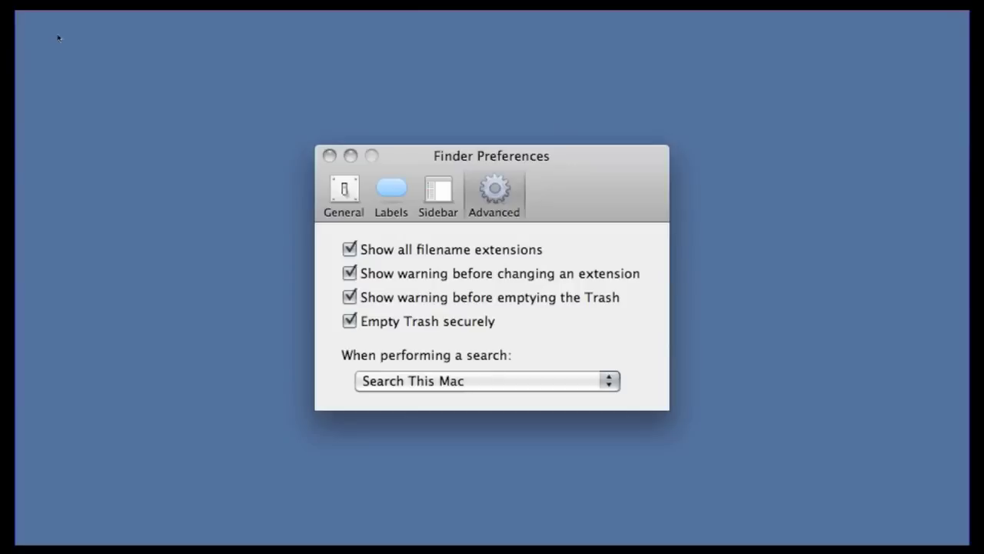